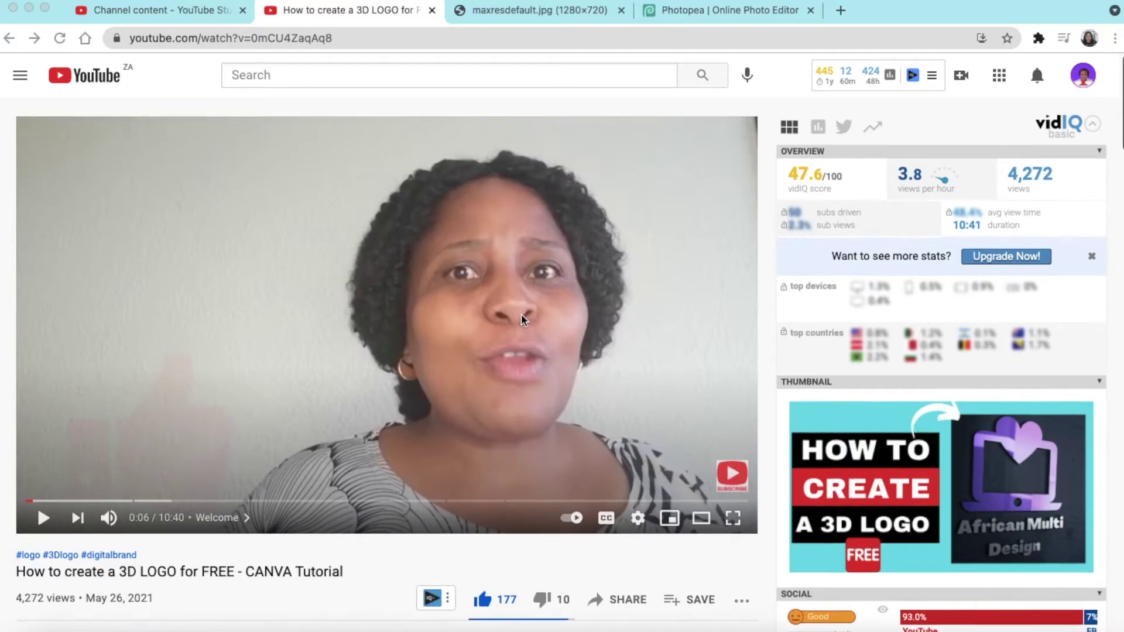
- Expand the tutorial's description and scroll through its links, timestamps and mockup download steps
scroll(522, 319, down, 2)
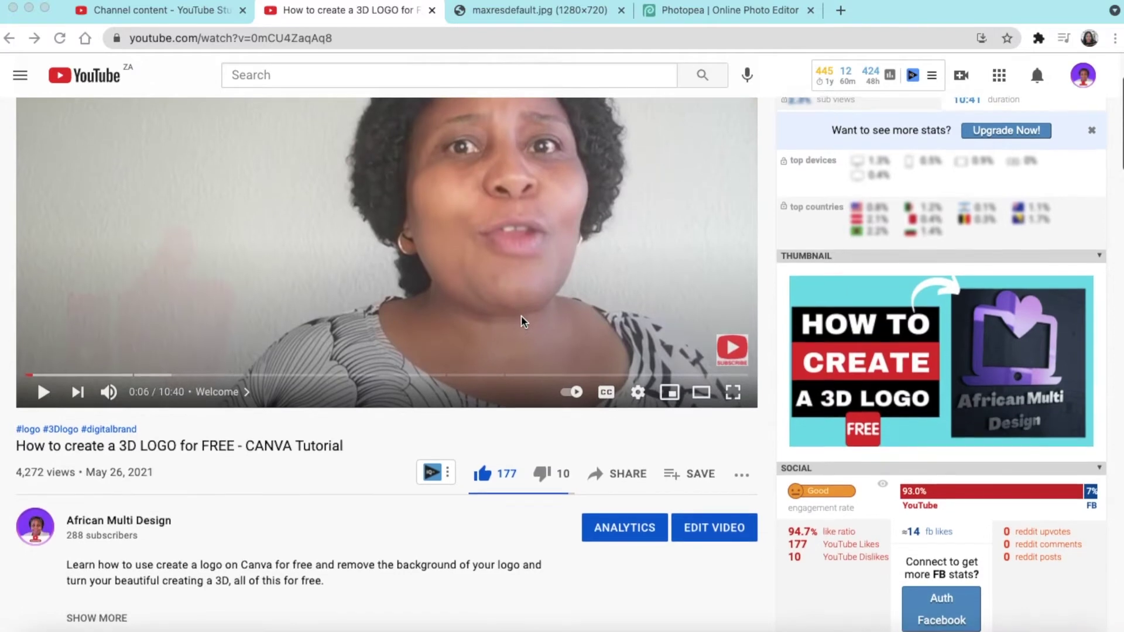
scroll(523, 321, down, 1)
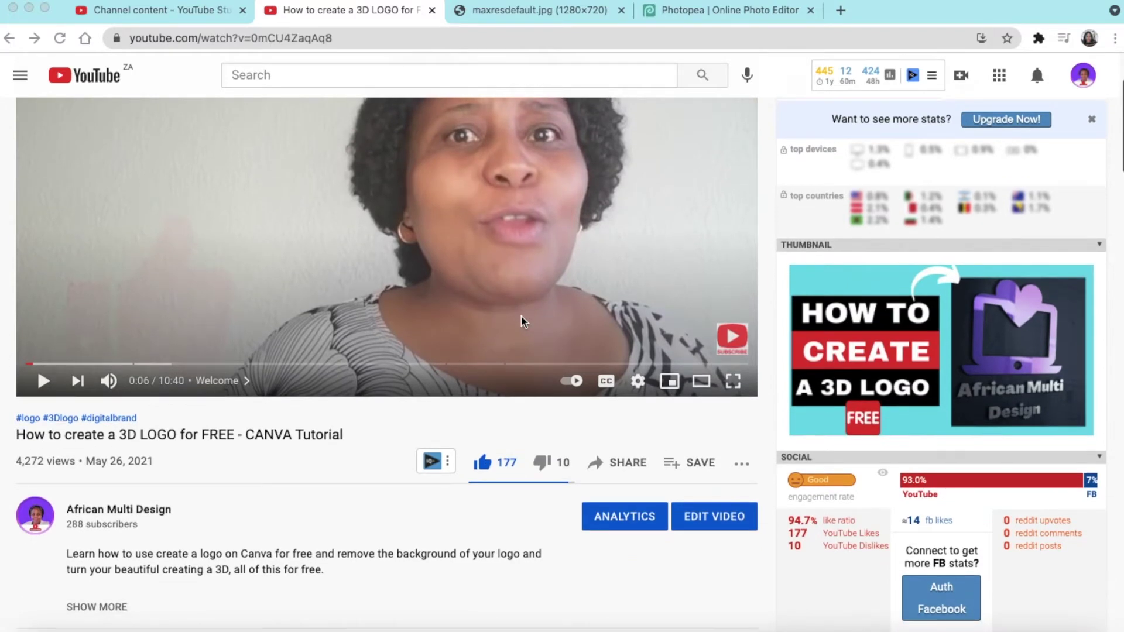
scroll(522, 321, down, 2)
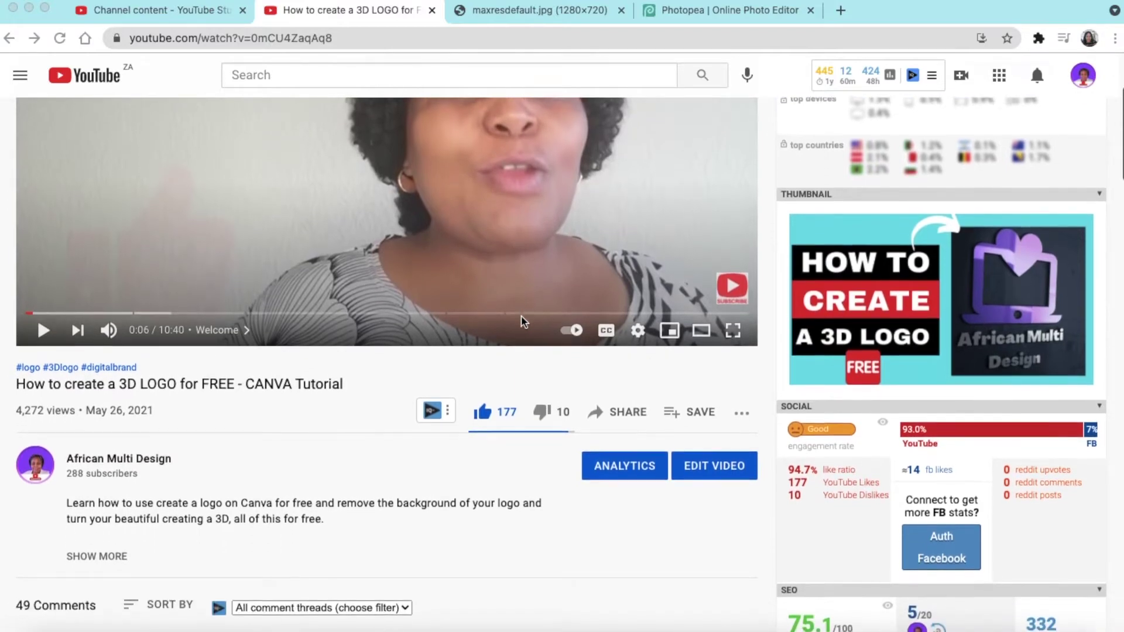
scroll(523, 322, down, 3)
scroll(523, 326, down, 3)
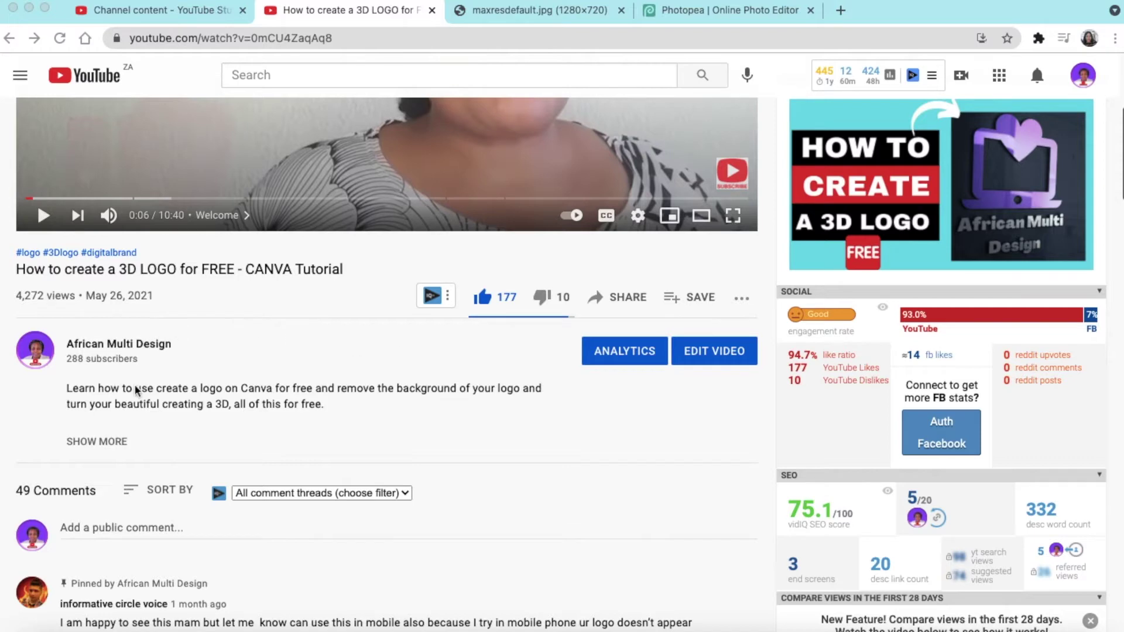
click(107, 446)
click(106, 446)
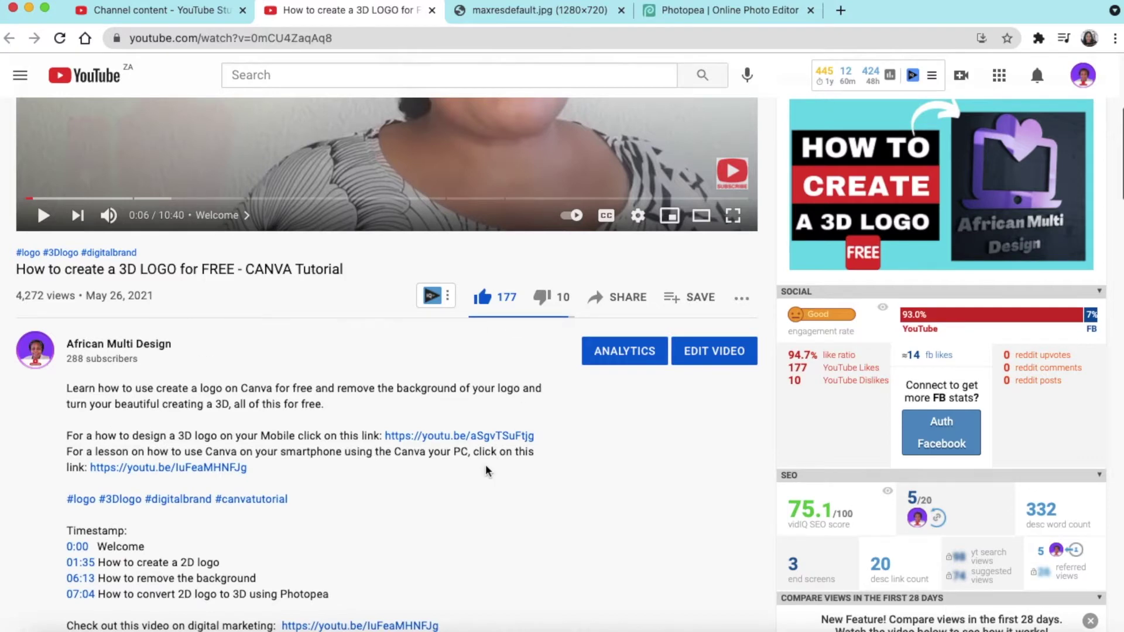
scroll(486, 471, down, 5)
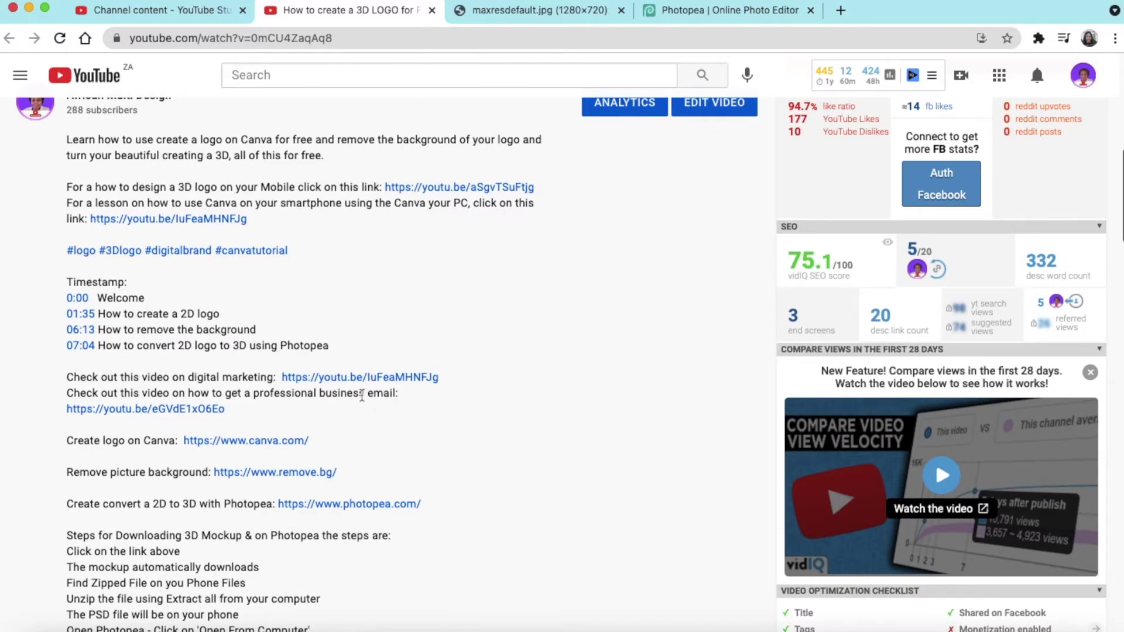
scroll(248, 367, down, 2)
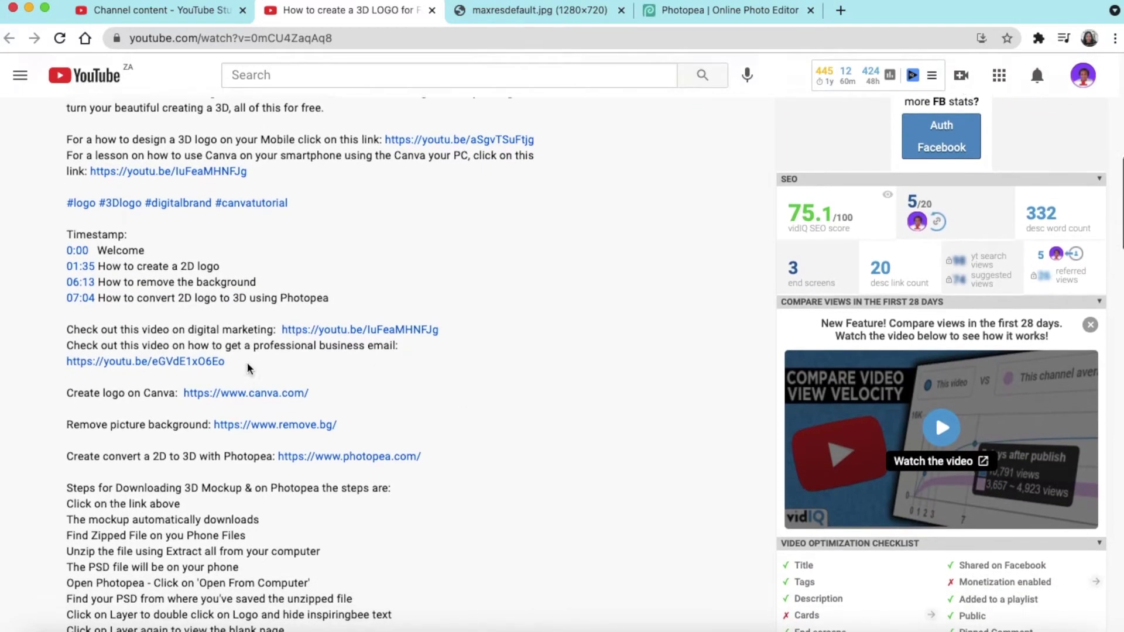
scroll(249, 367, down, 5)
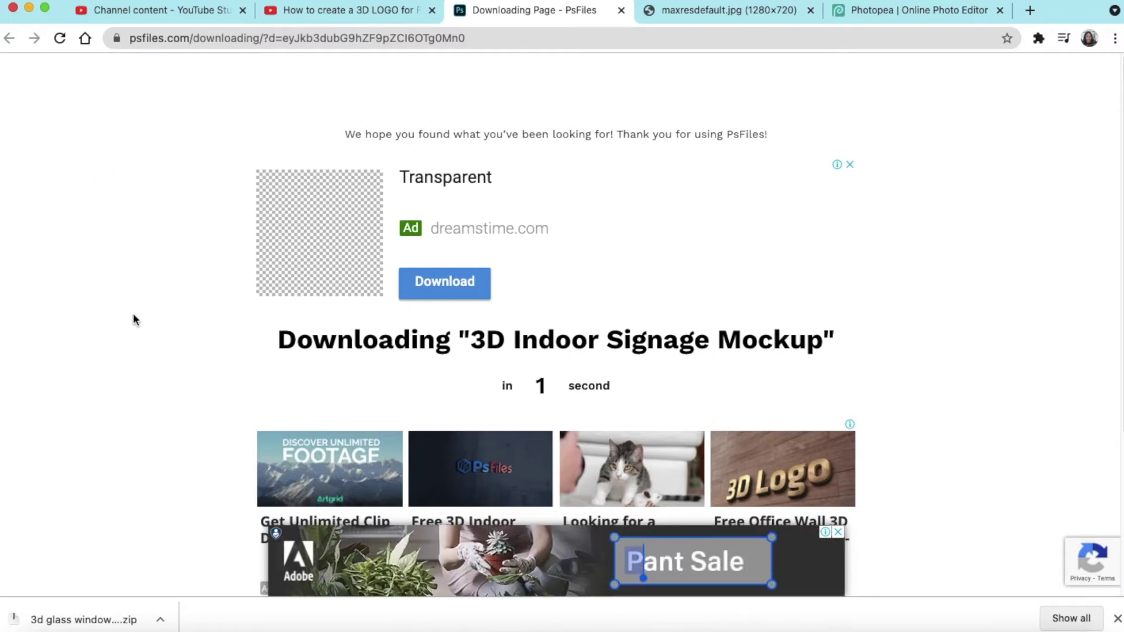
- Open Chrome's full downloads list showing '3d glass window logo mockup (2).zip'
click(1083, 621)
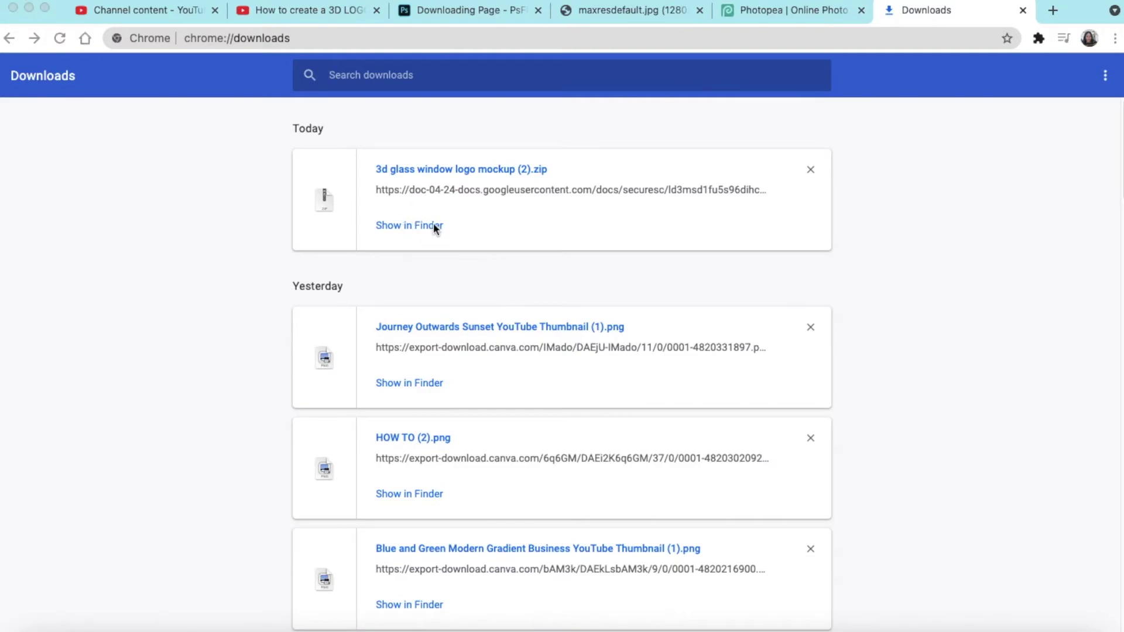
- Reveal the downloaded zip in Finder and open it with Archive Utility to reach the password prompt
click(435, 227)
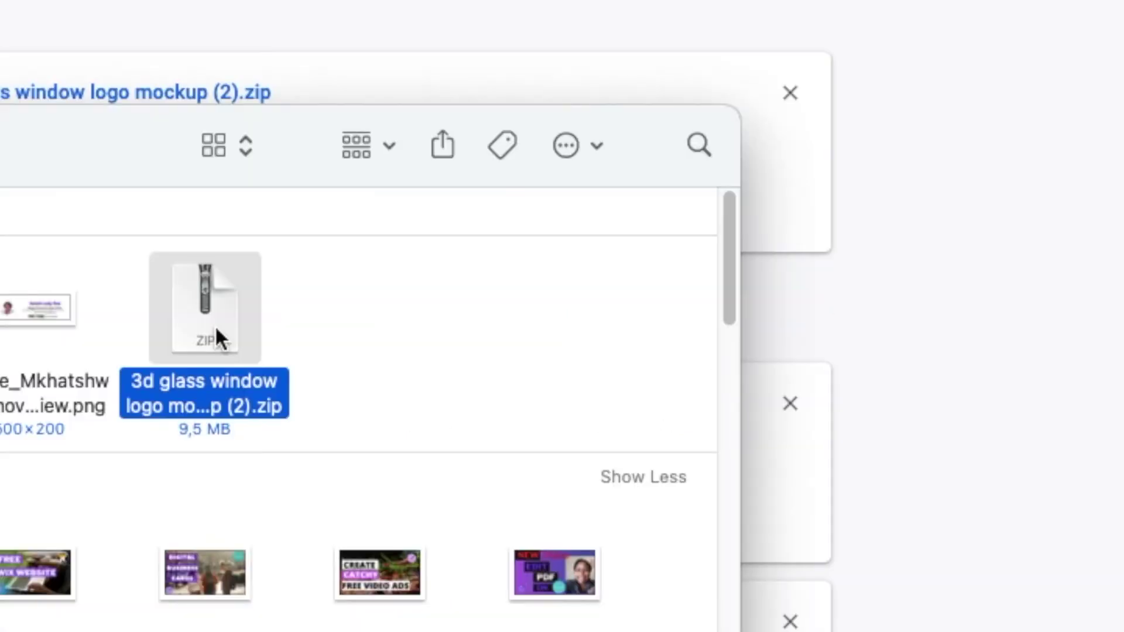
right_click(519, 287)
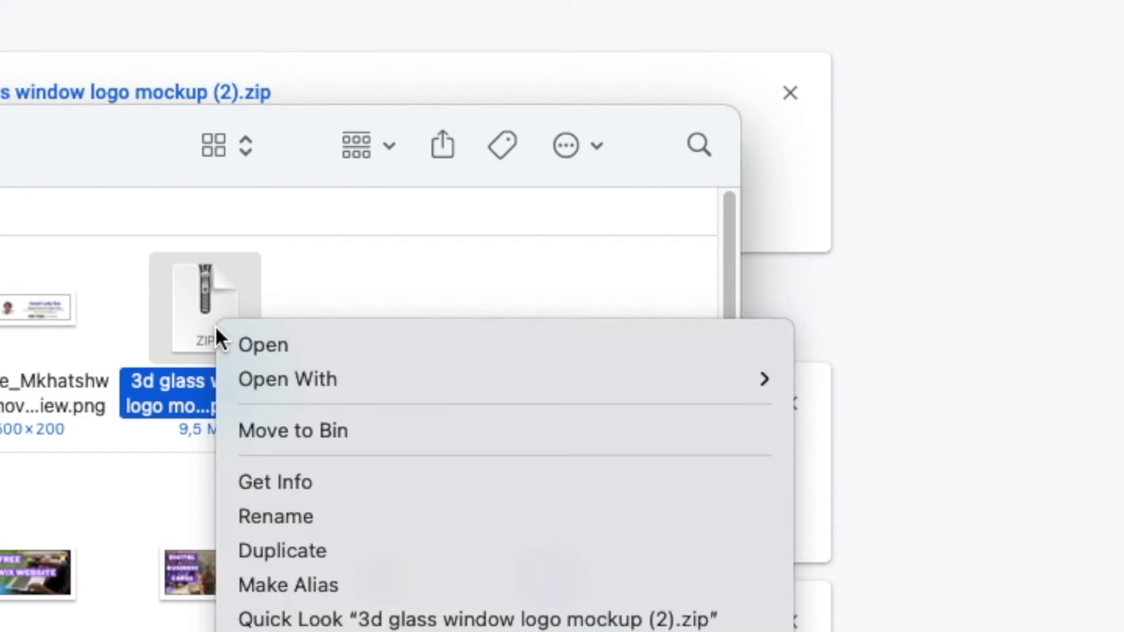
mouse_move(263, 369)
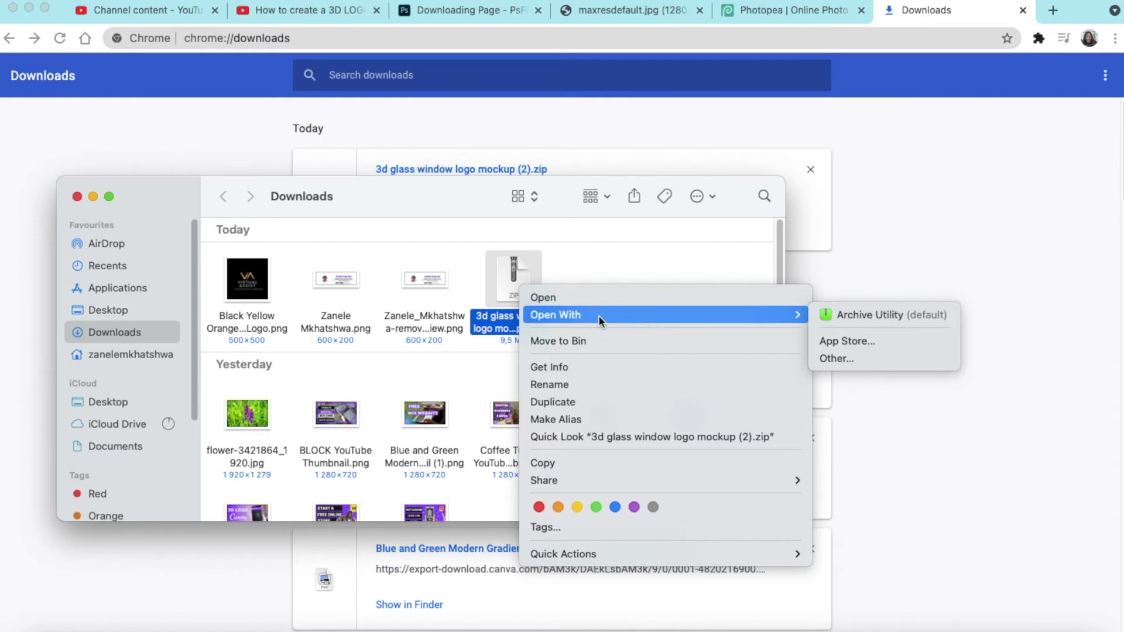
click(836, 315)
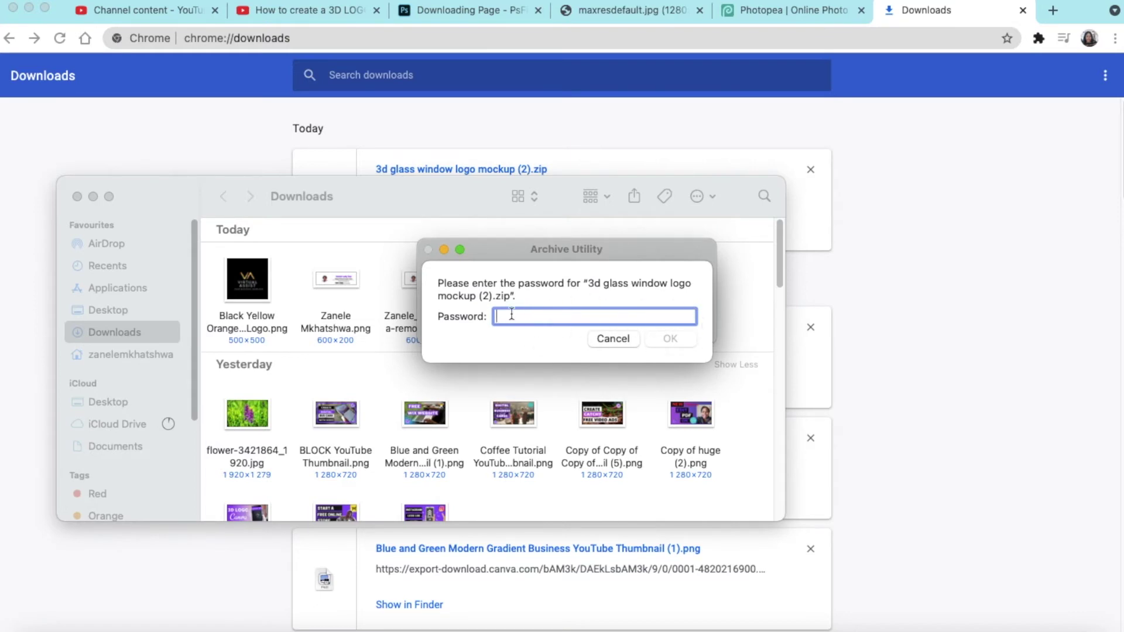
- Look up the archive password in the YouTube tutorial description, then return to Chrome's Downloads tab
click(584, 24)
click(515, 13)
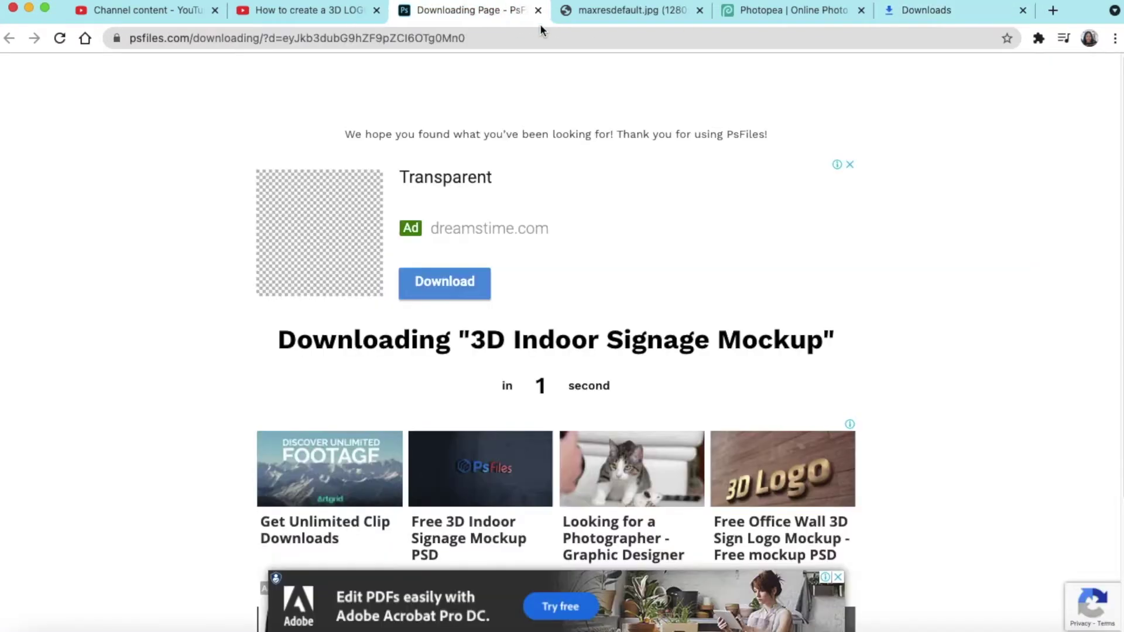
click(342, 16)
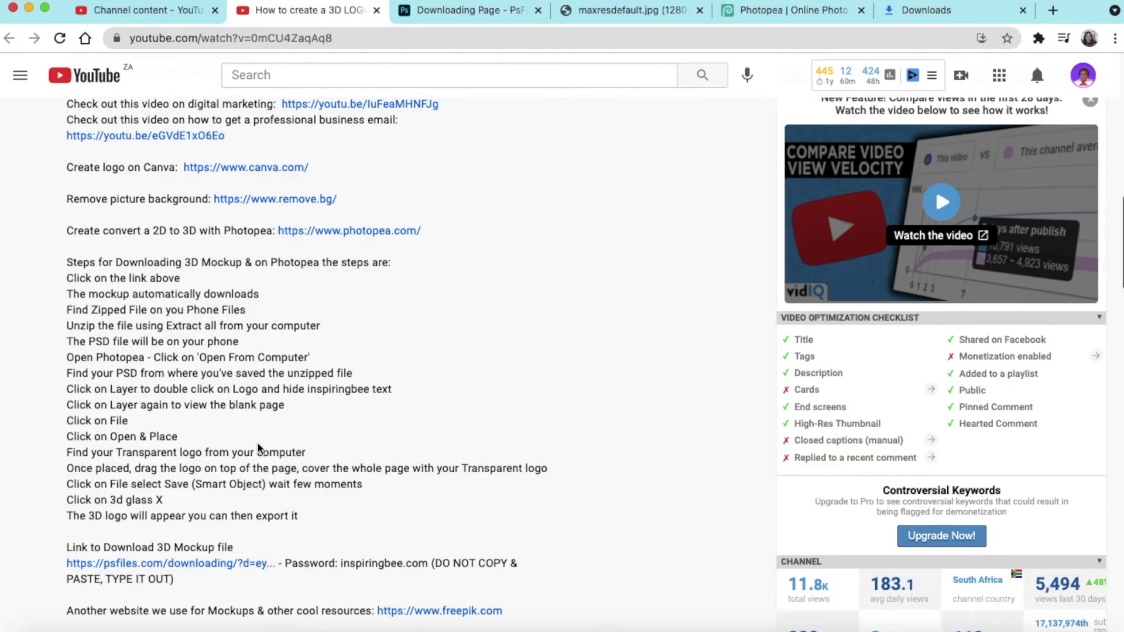
scroll(293, 503, up, 1)
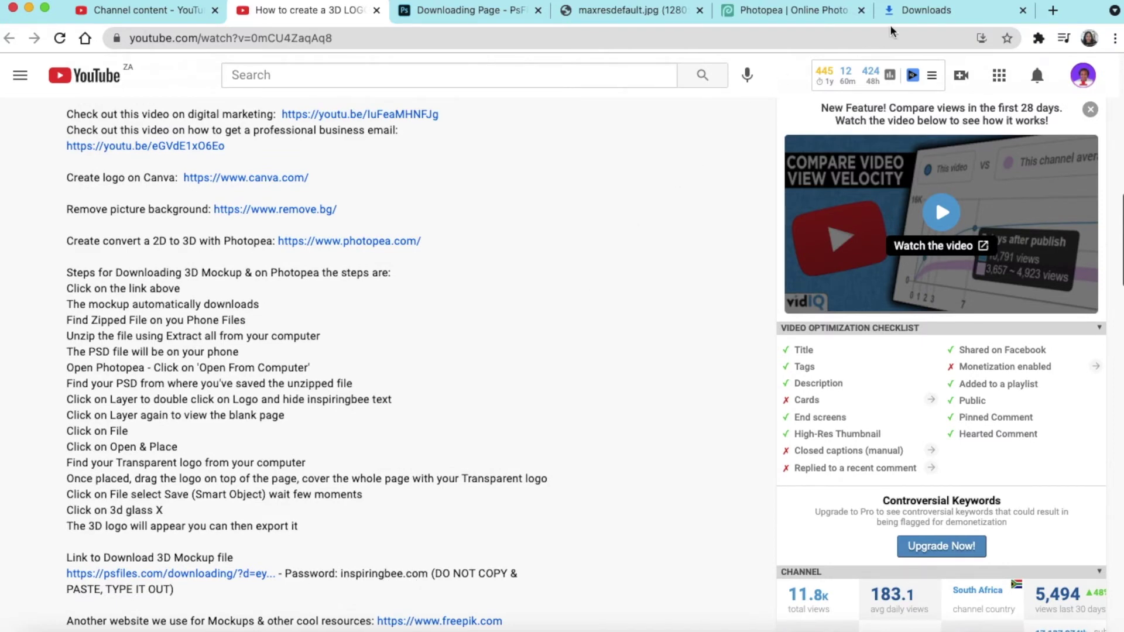
click(933, 11)
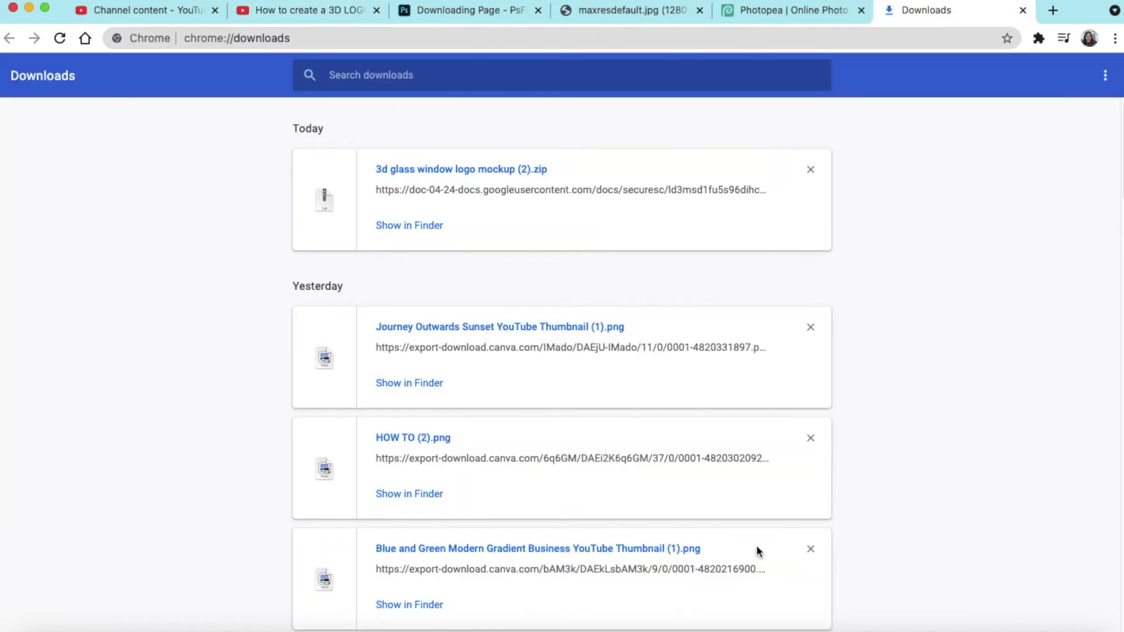
- Enter the archive password in Archive Utility, extracting the zip into '3d glass window logo mockup 4'
click(29, 8)
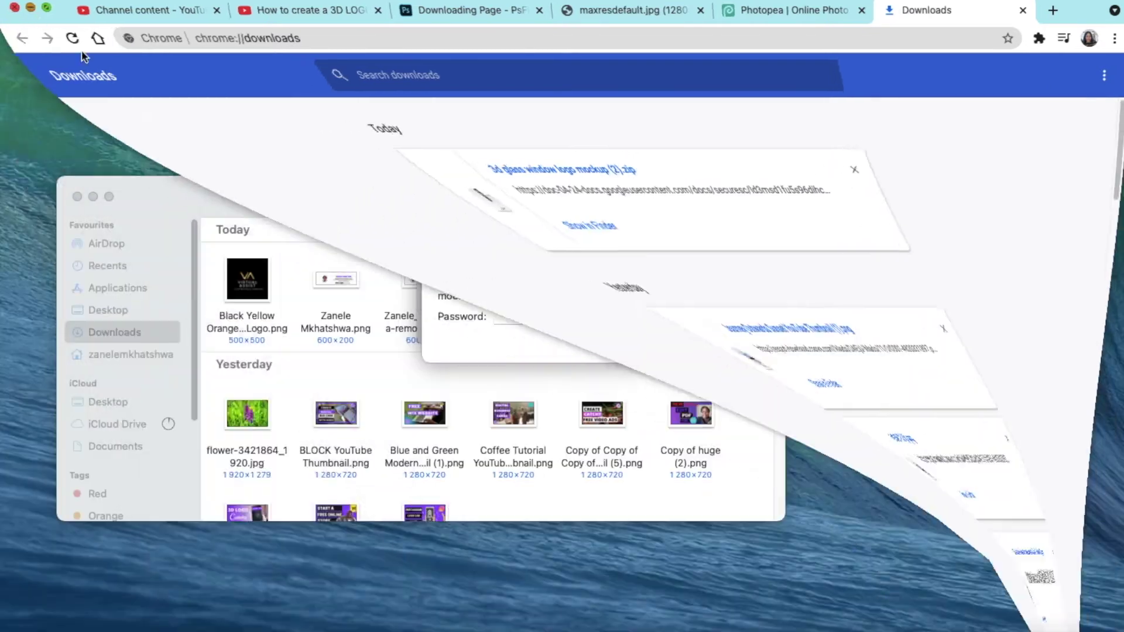
click(520, 316)
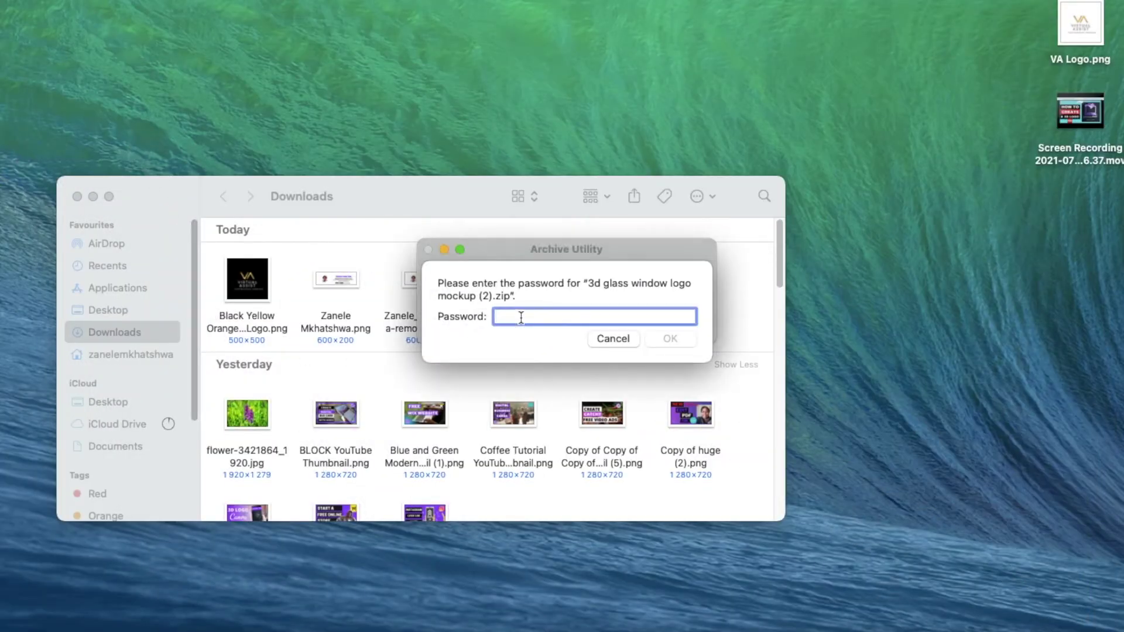
text(a)
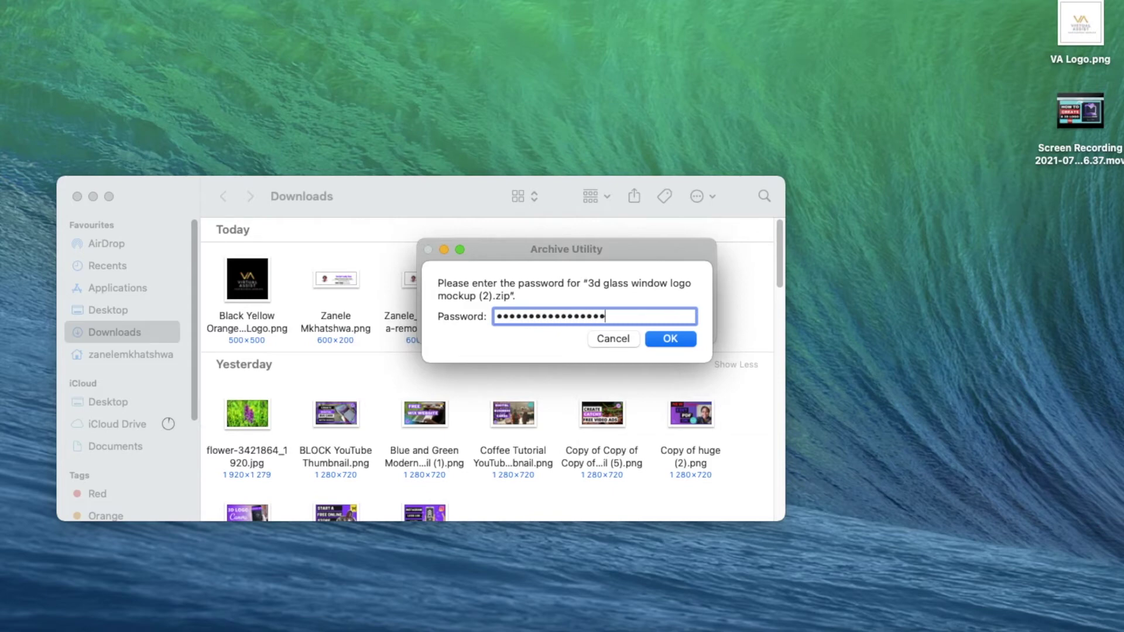
click(661, 338)
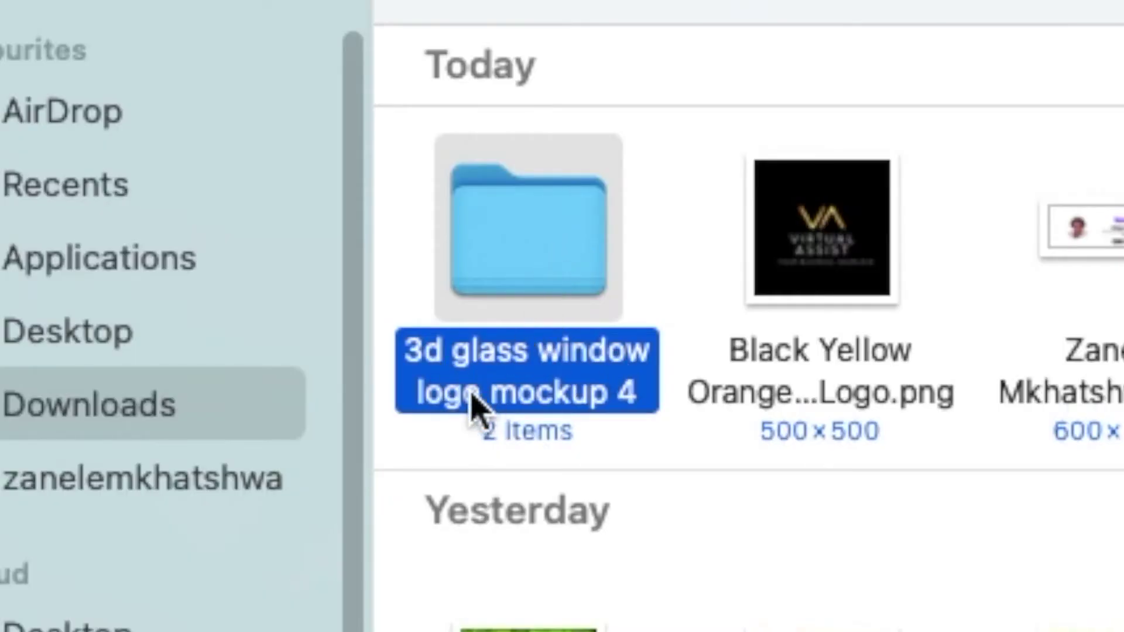
- Drag '3d glass window logo mockup.psd' out of the extracted folders onto the desktop
double_click(587, 391)
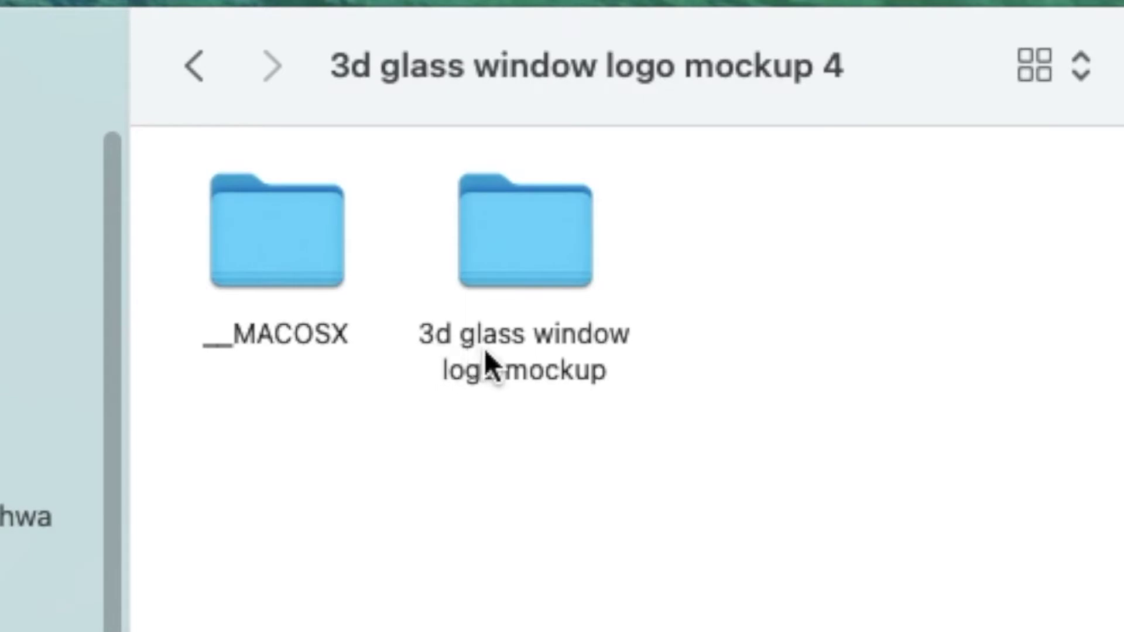
double_click(522, 224)
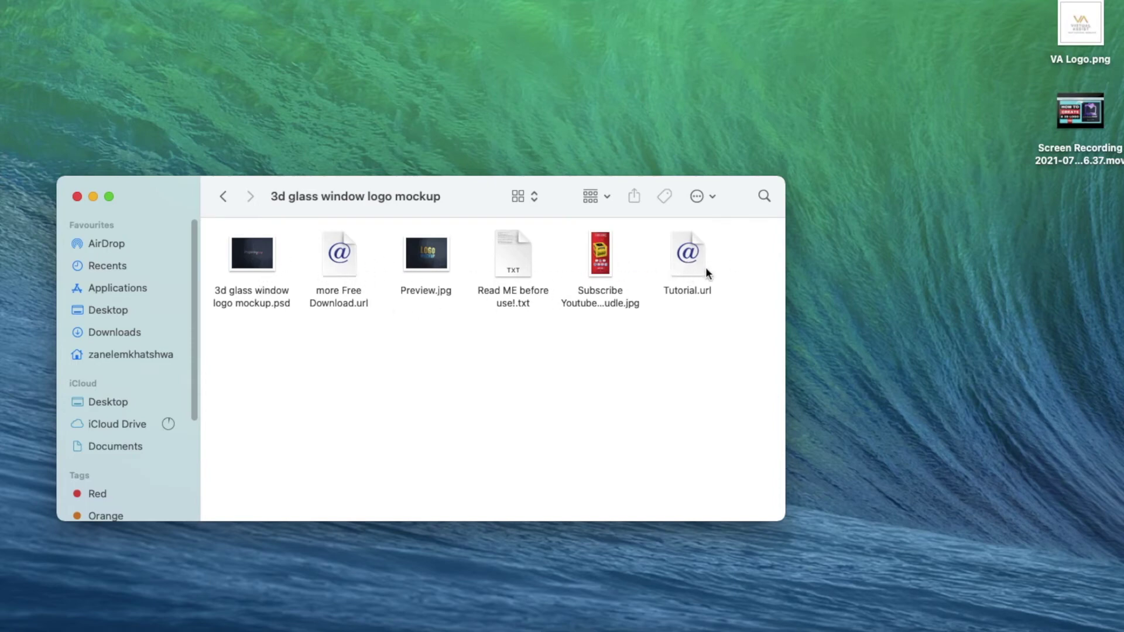
click(271, 309)
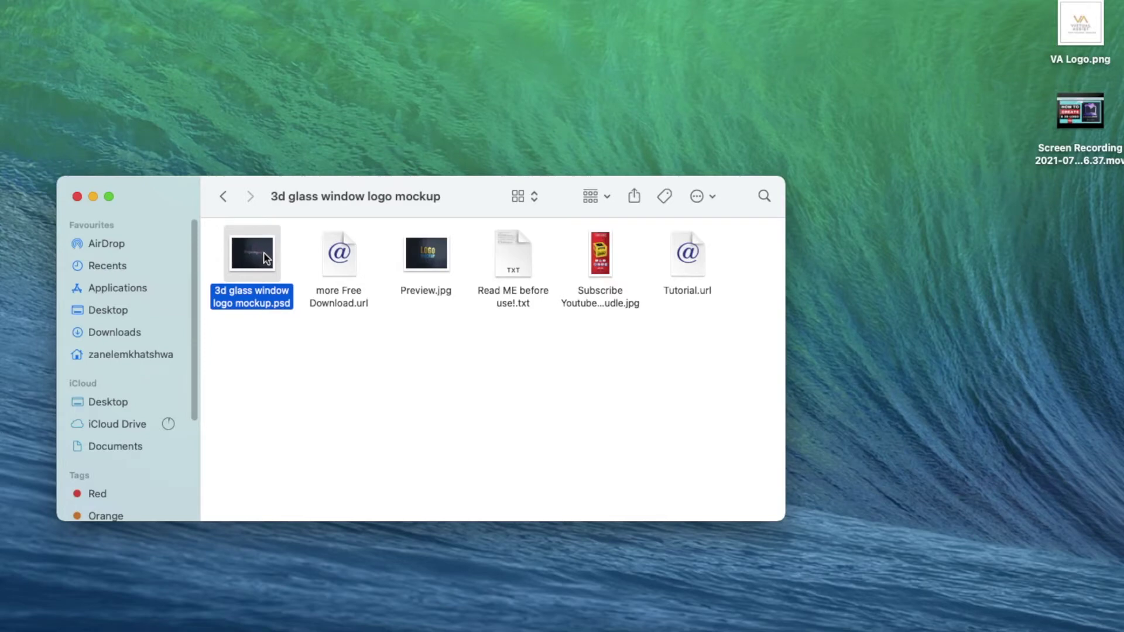
drag(264, 258, 913, 186)
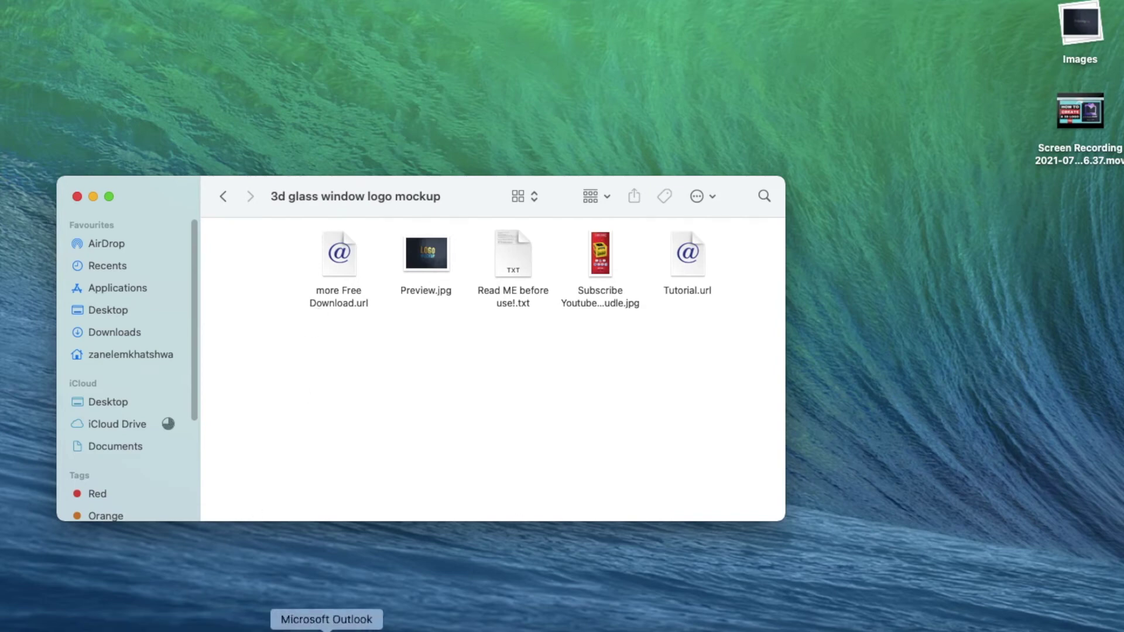
- Open '3d glass window logo mockup.psd' from the desktop in Photopea
click(149, 629)
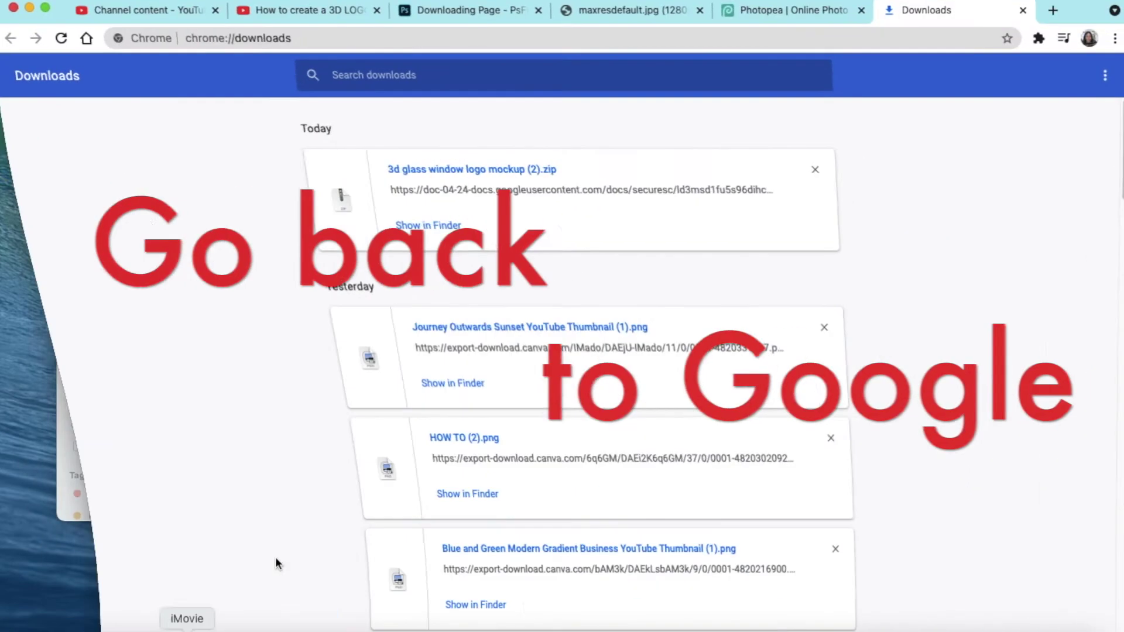
click(781, 11)
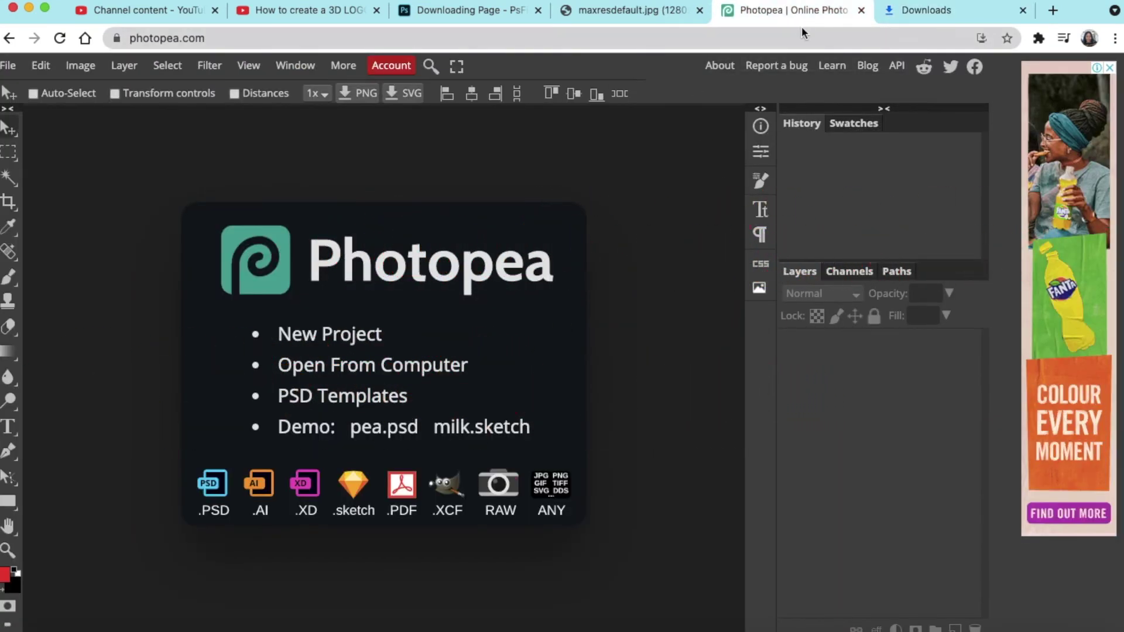
click(336, 369)
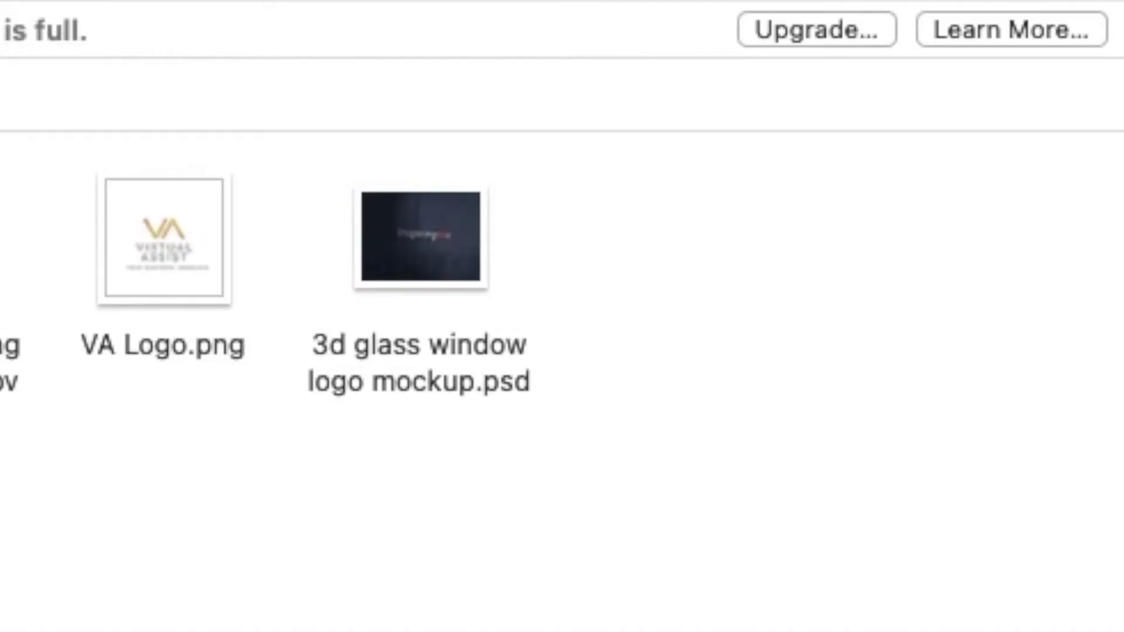
click(486, 391)
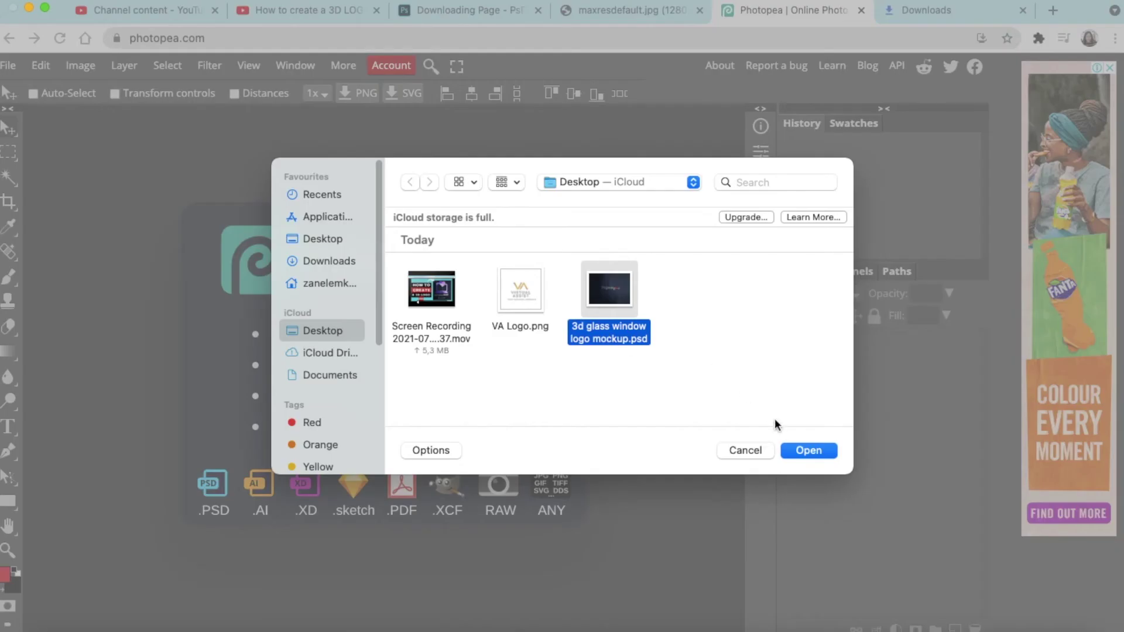
click(818, 453)
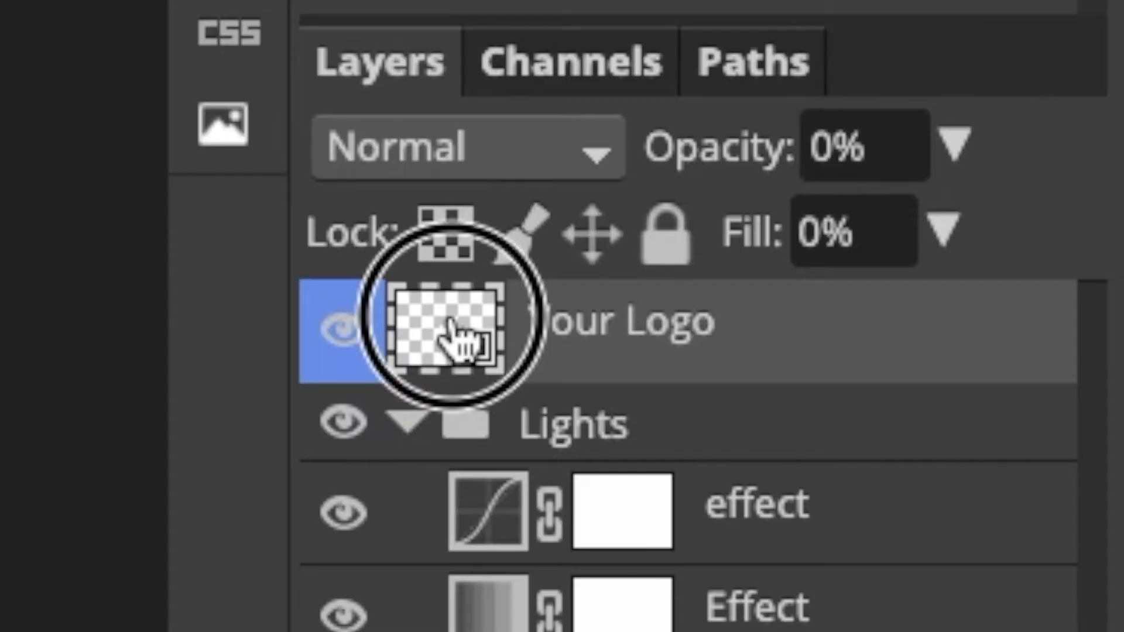
- In the Your Logo smart object, hide the Inspiringbee text and place VA Logo.png
double_click(457, 342)
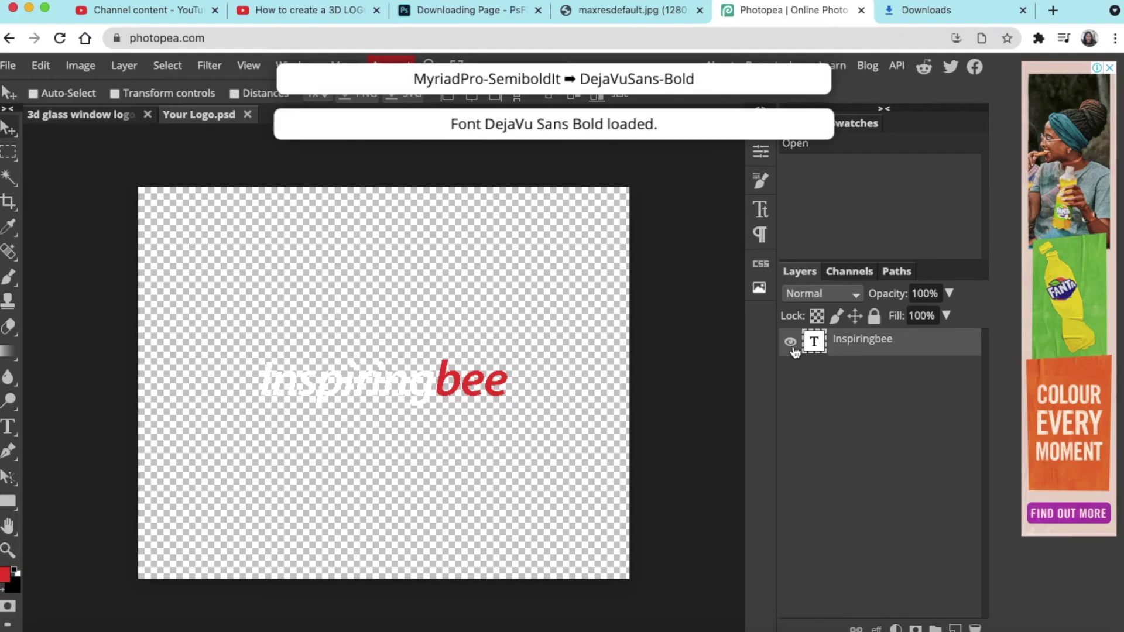
click(790, 345)
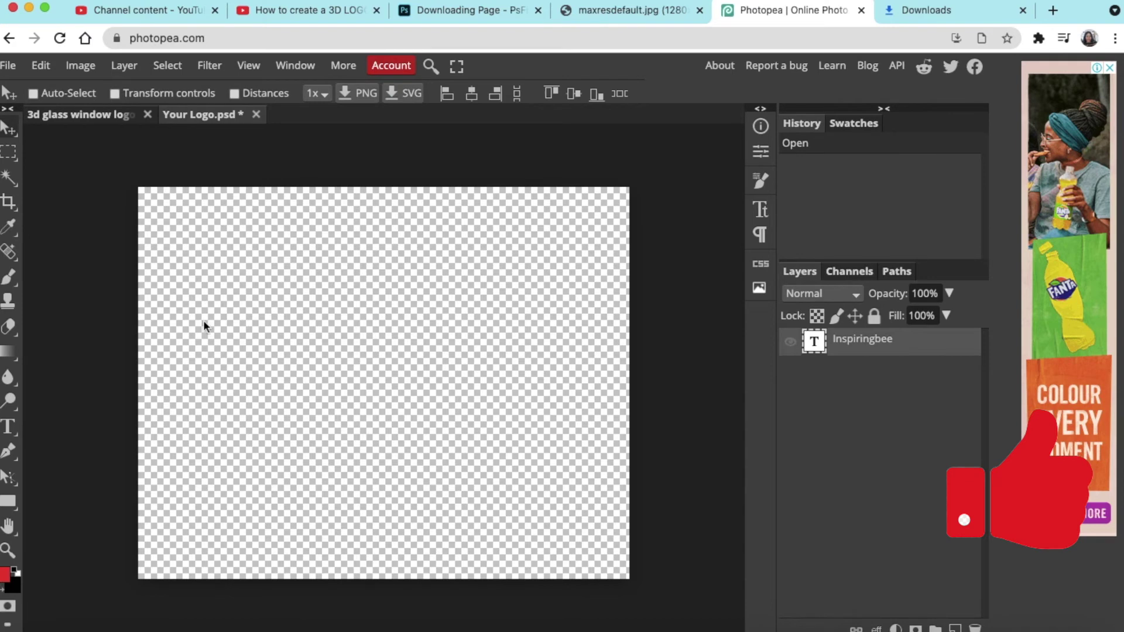
drag(202, 320, 45, 137)
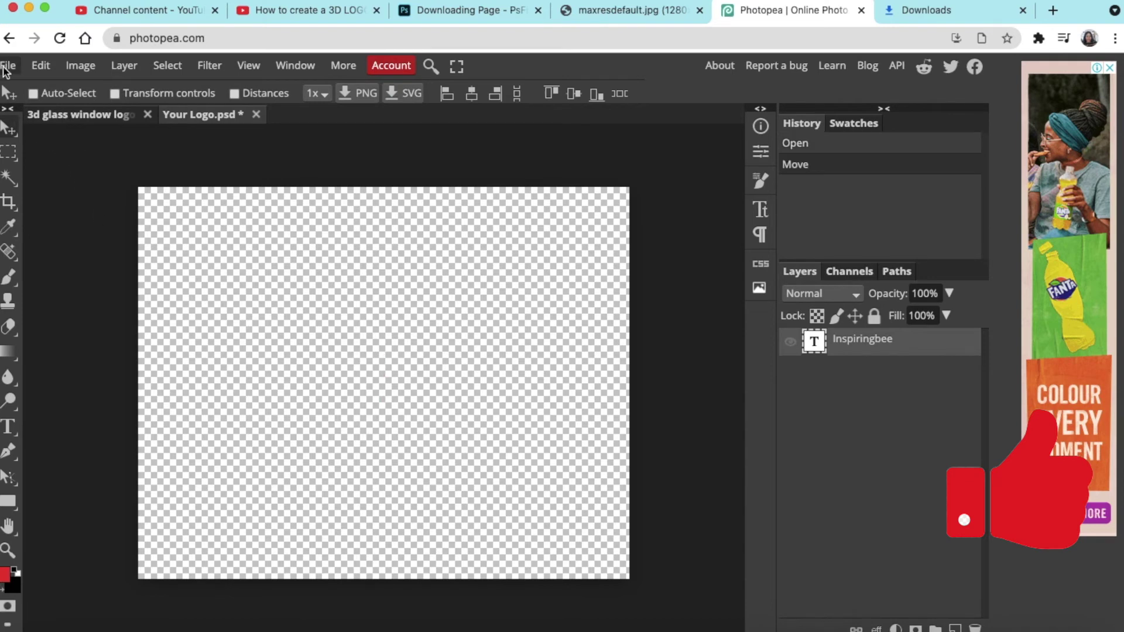
click(7, 66)
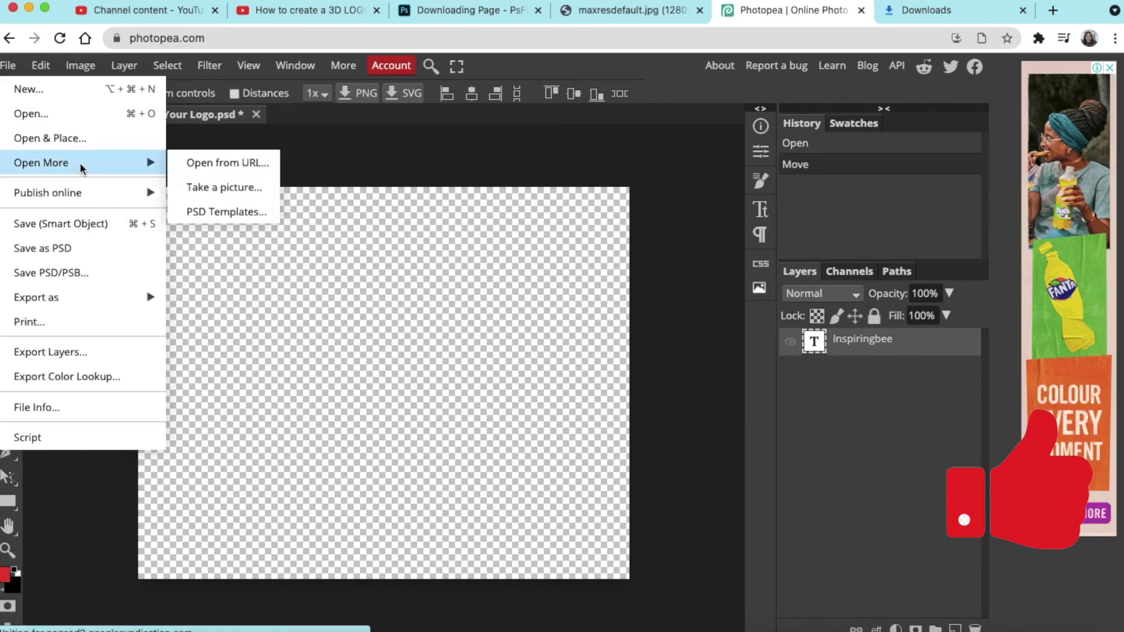
click(79, 142)
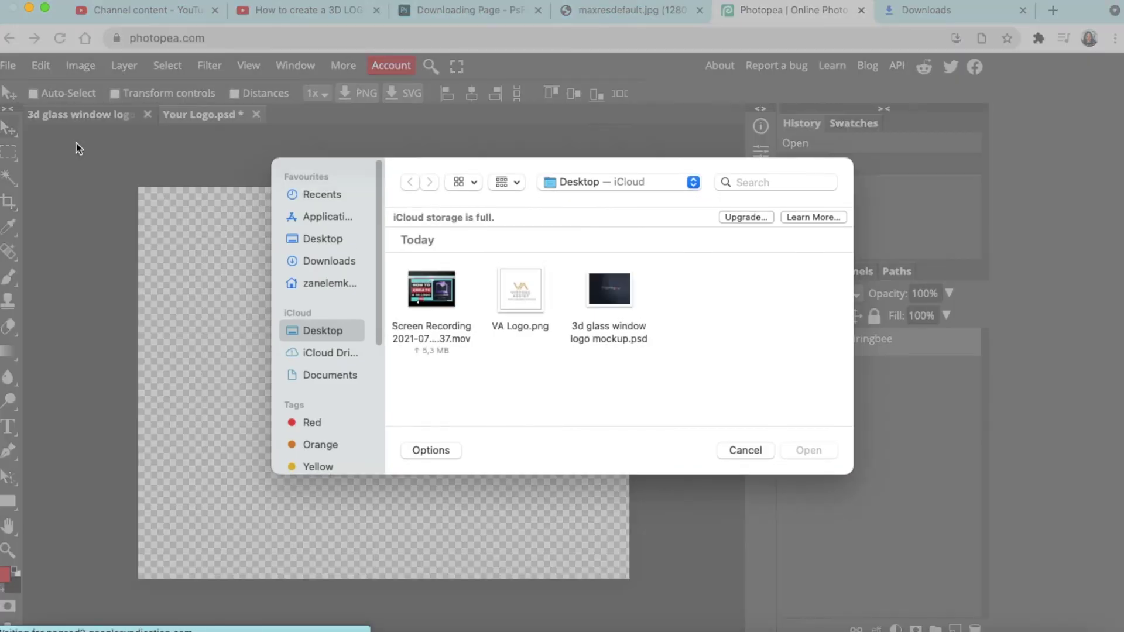
click(520, 296)
click(807, 450)
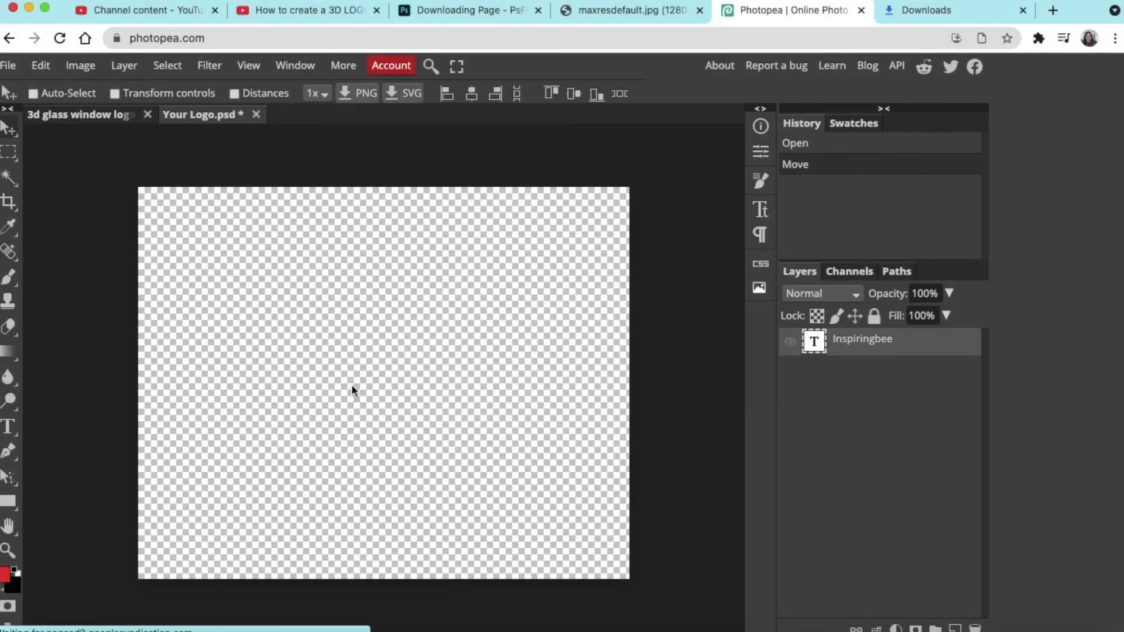
- Enlarge the placed VA logo and centre it on the canvas
drag(206, 251, 563, 579)
drag(411, 442, 451, 437)
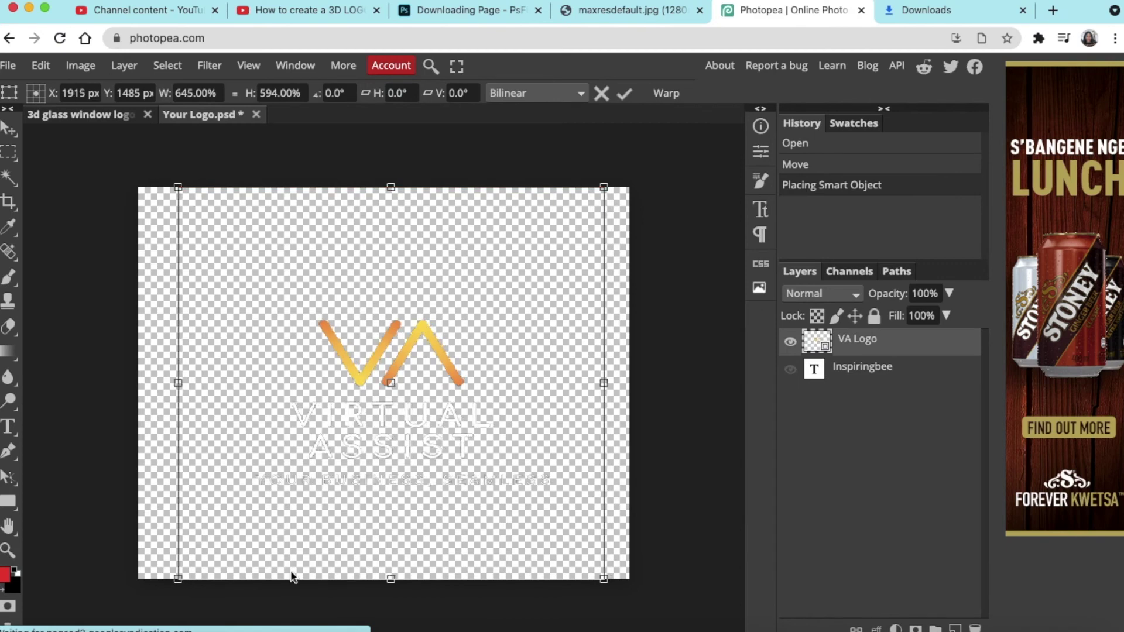
drag(563, 214, 565, 352)
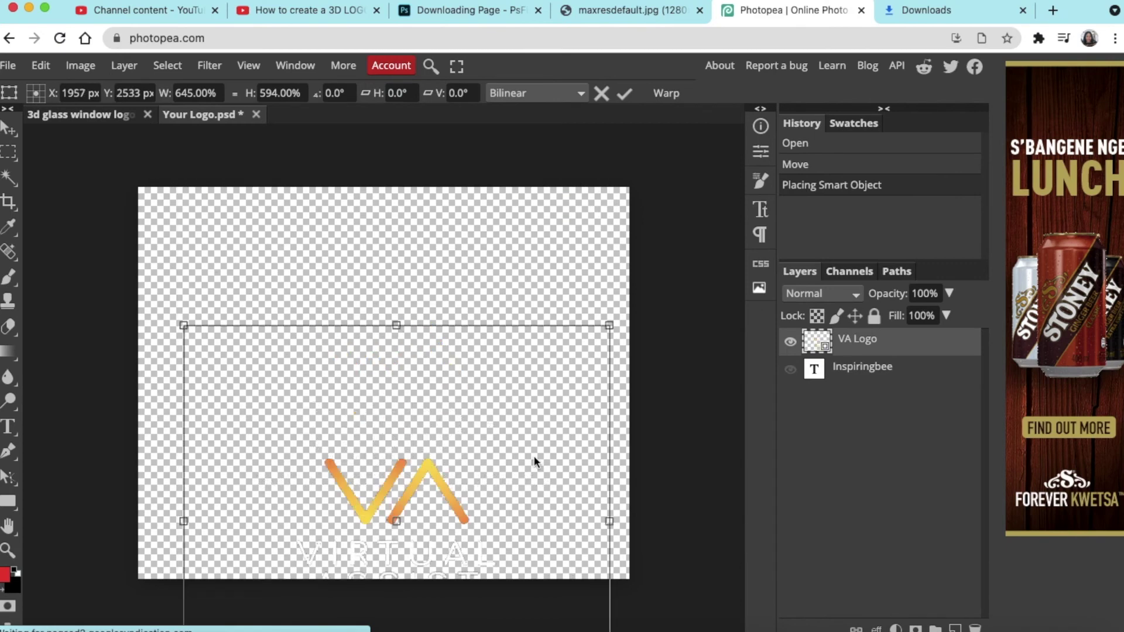
drag(530, 400, 514, 321)
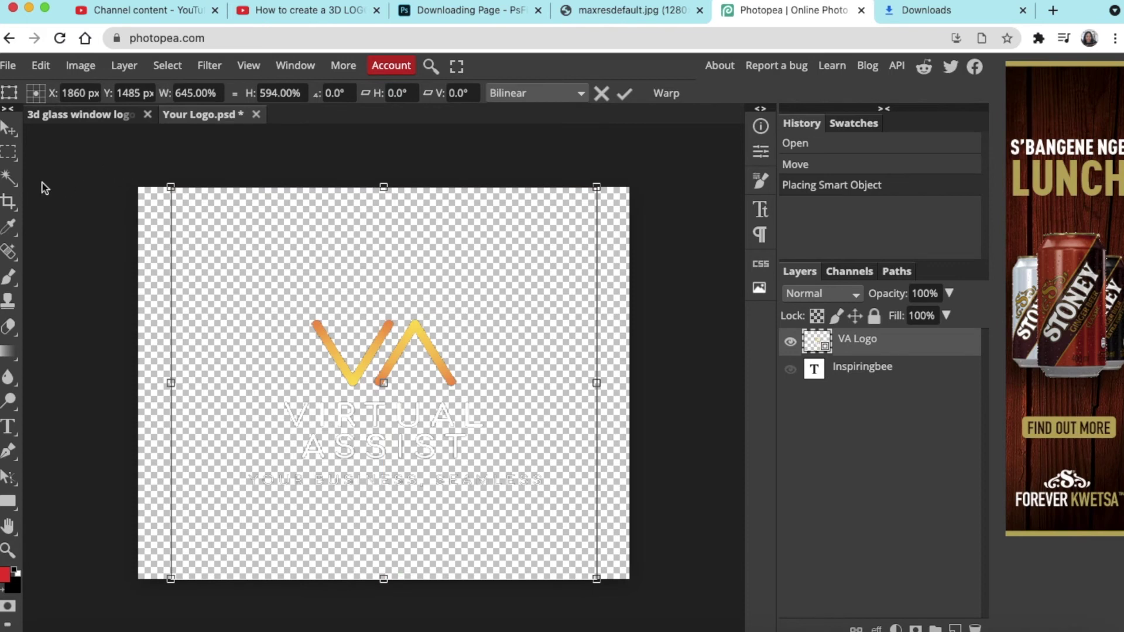
click(8, 66)
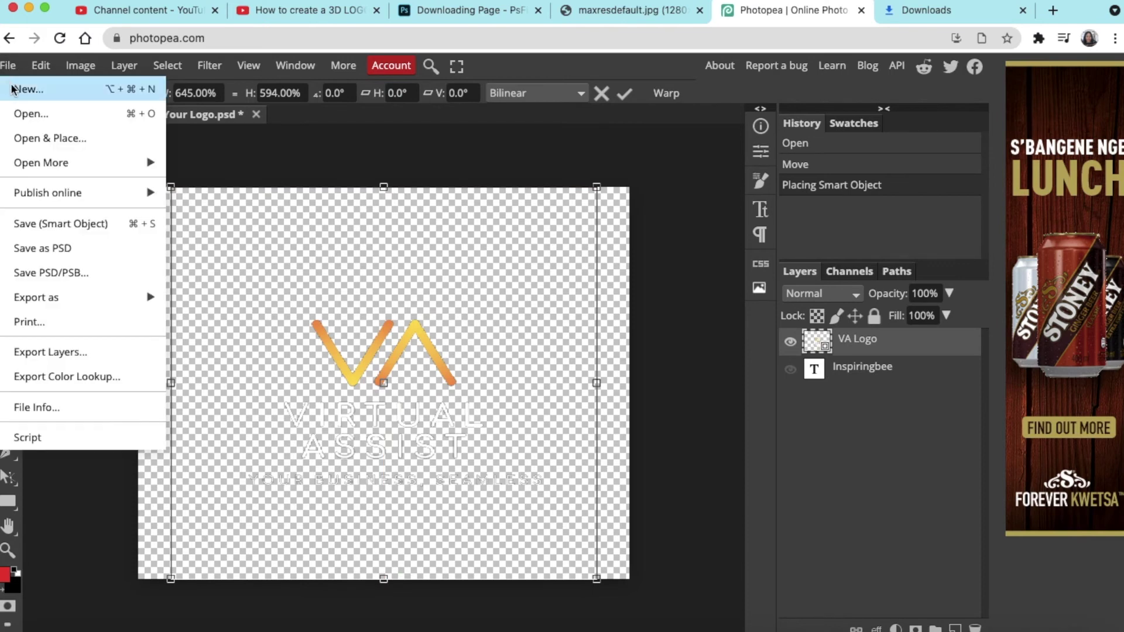
- Save the smart object and commit the transform so the VA logo appears on the glass wall
click(60, 224)
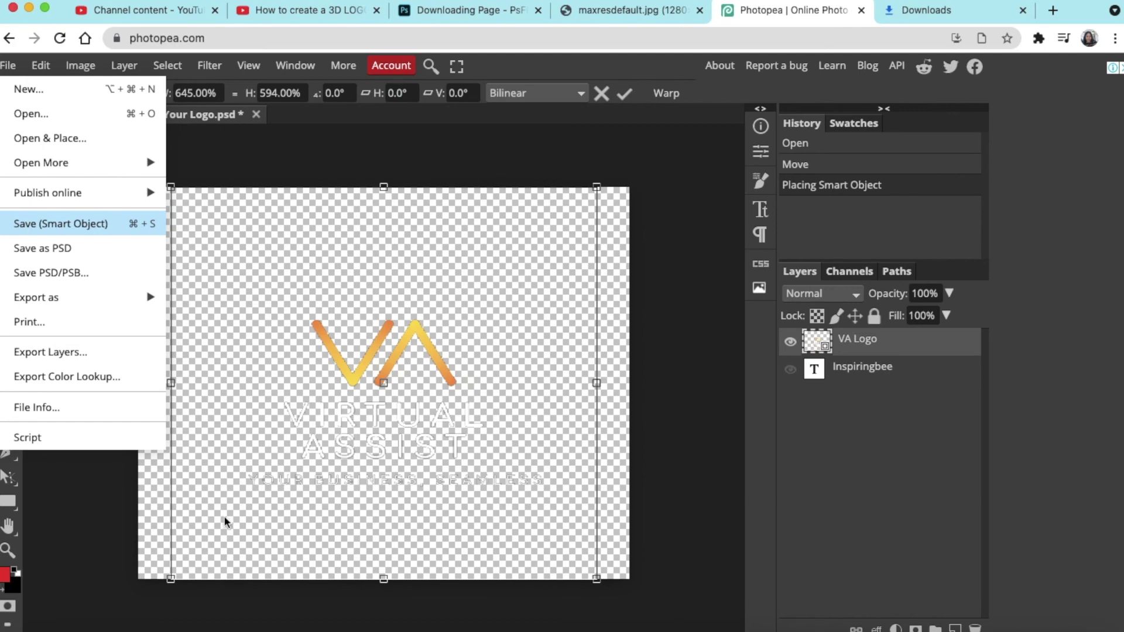
key(super+s)
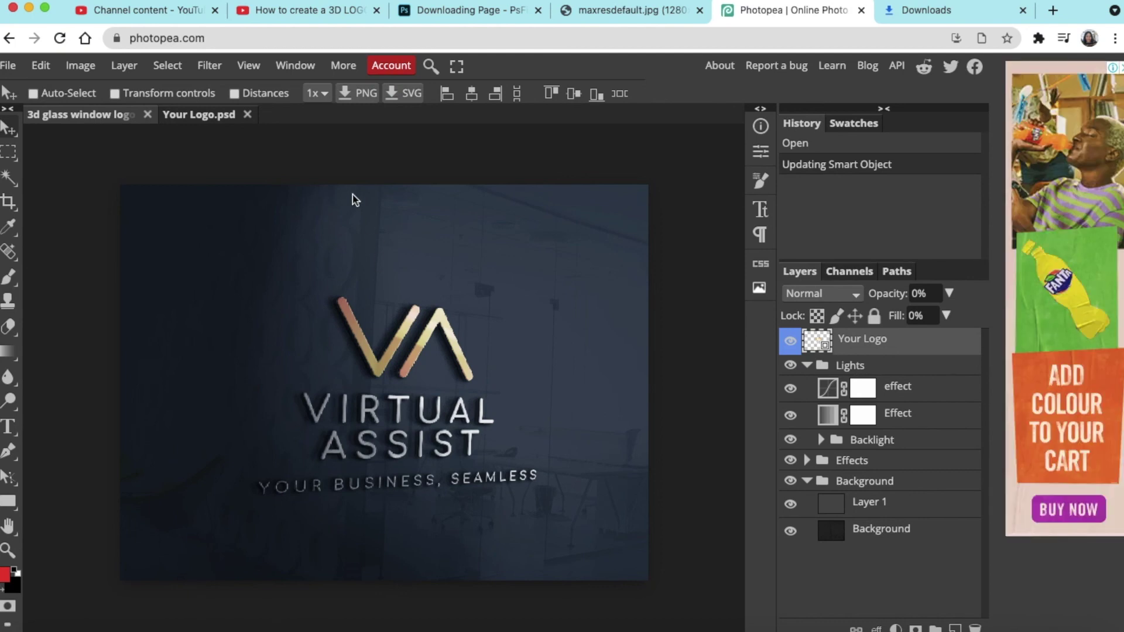
click(12, 66)
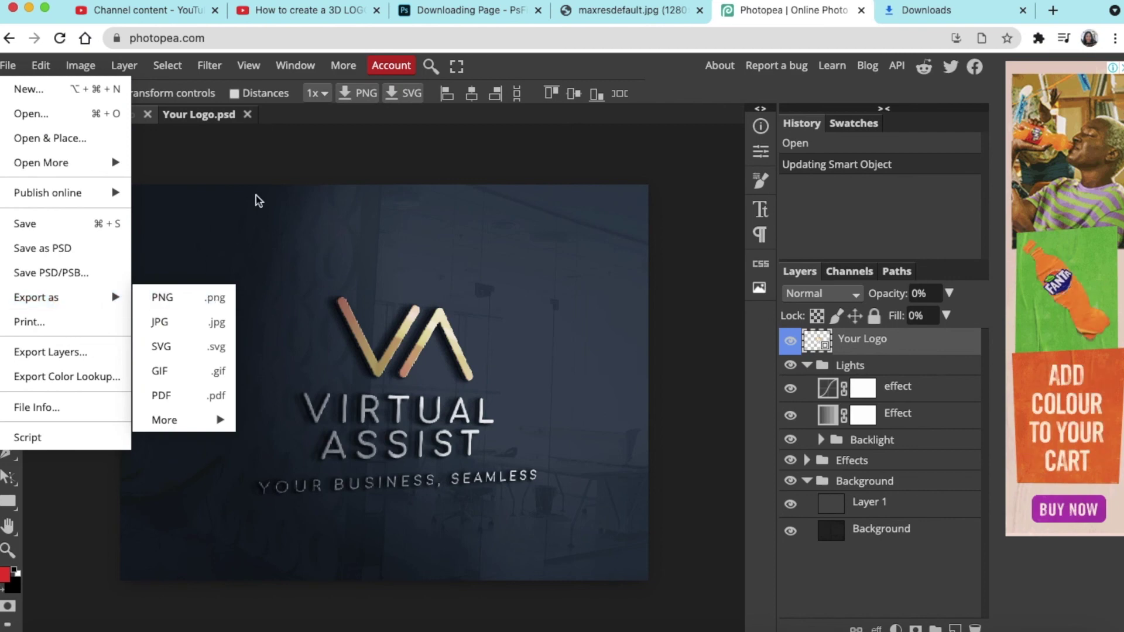
click(313, 165)
click(160, 368)
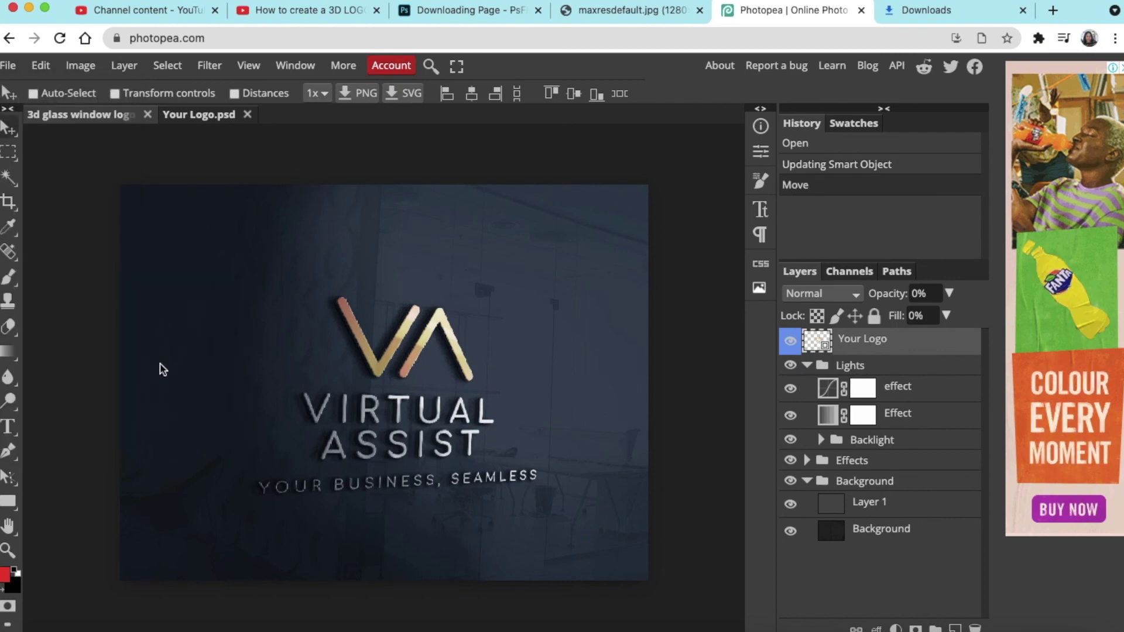